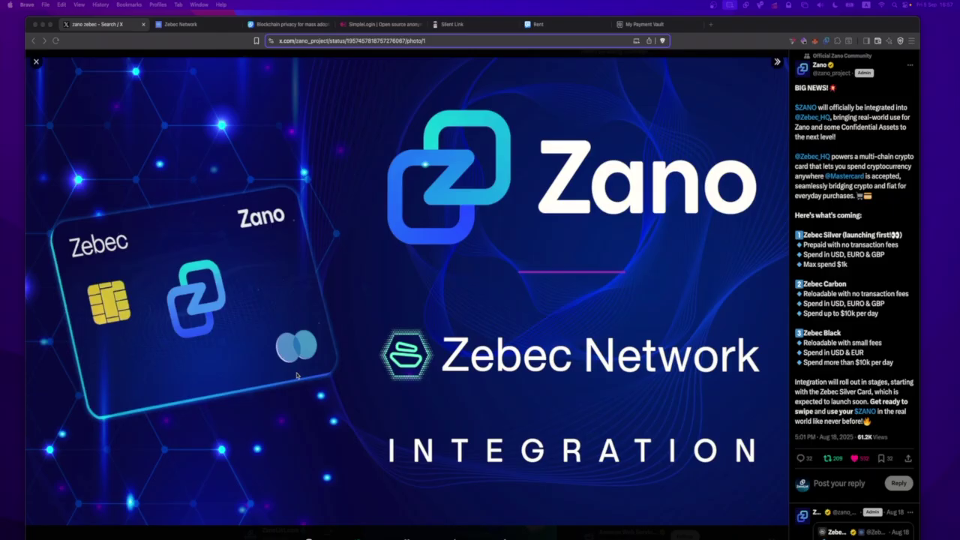
# Look through Zano's app downloads, including the desktop wallets and the Chrome extension
pyautogui.click(307, 207)
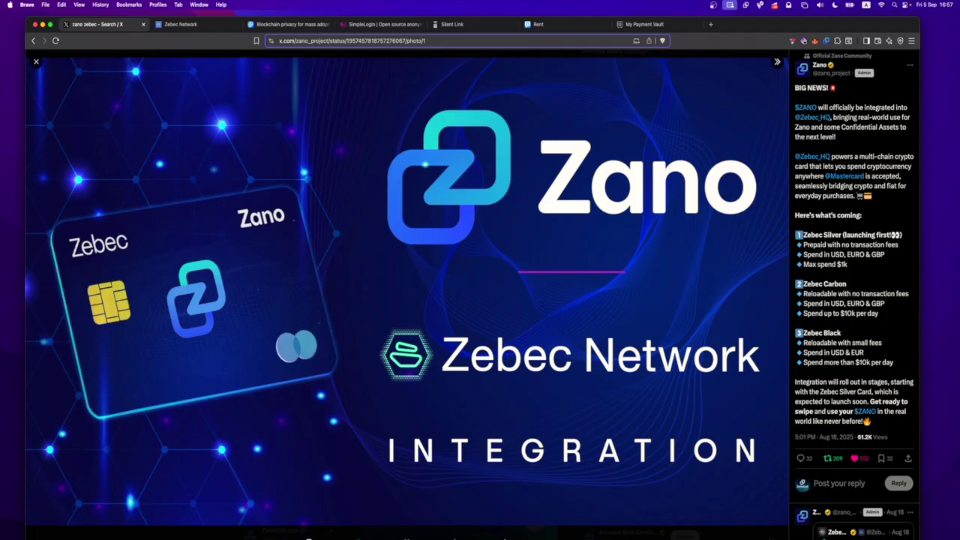
pyautogui.hotkey('ctrl', 'Tab')
pyautogui.hotkey('ctrl', 'Tab')
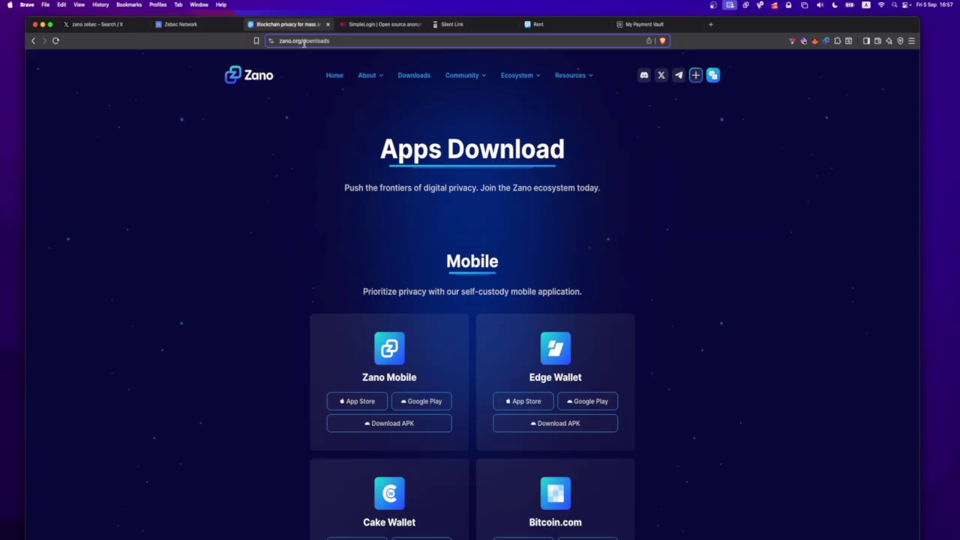
pyautogui.scroll(-10, 289, 225)
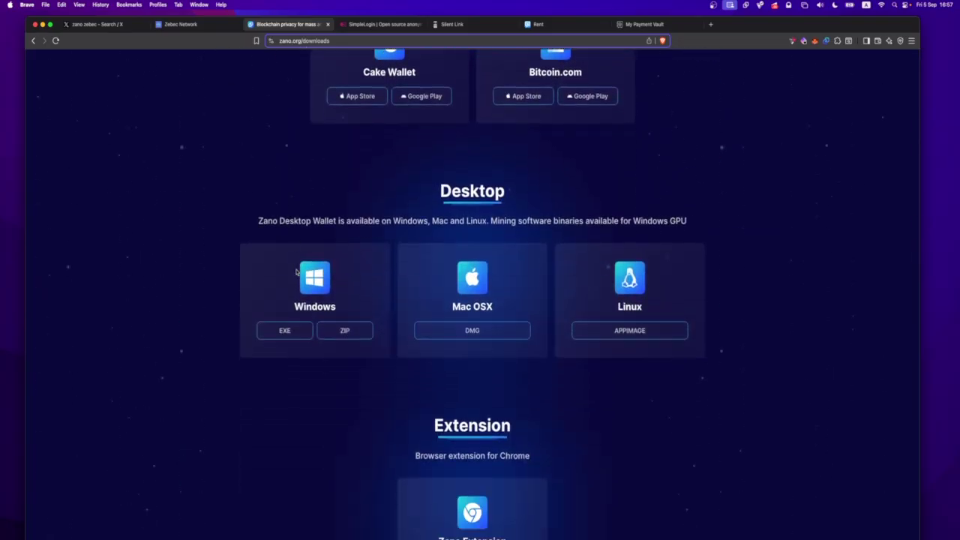
pyautogui.scroll(-3, 285, 330)
pyautogui.moveTo(397, 328); pyautogui.dragTo(501, 324)
pyautogui.click(573, 325)
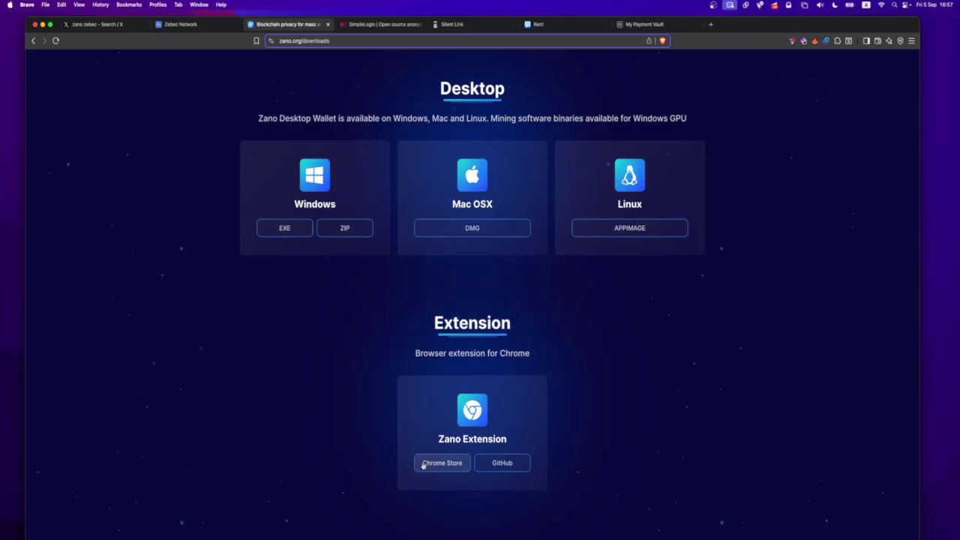
# On the Zebec Network site, check the VPN's current connection country
pyautogui.hotkey('ctrl', 'shift', 'Tab')
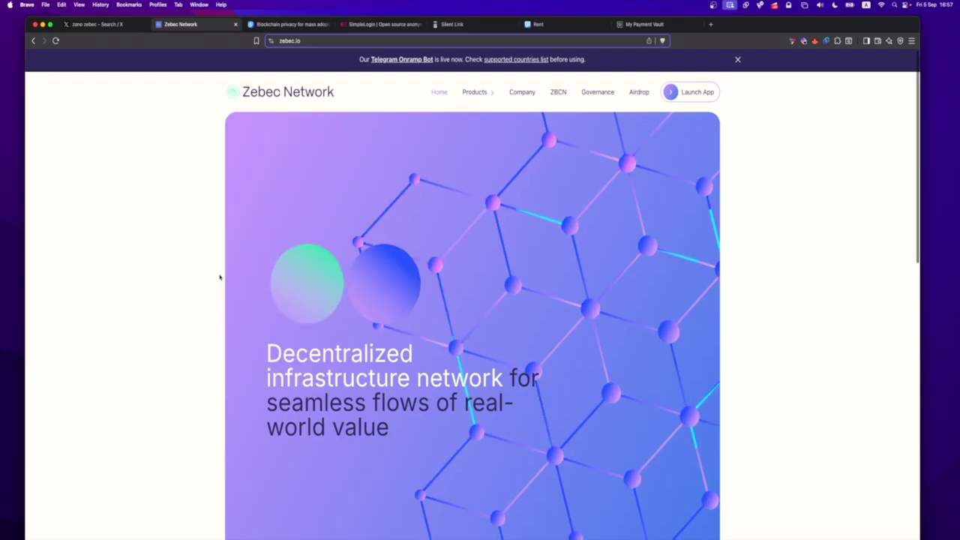
pyautogui.click(760, 5)
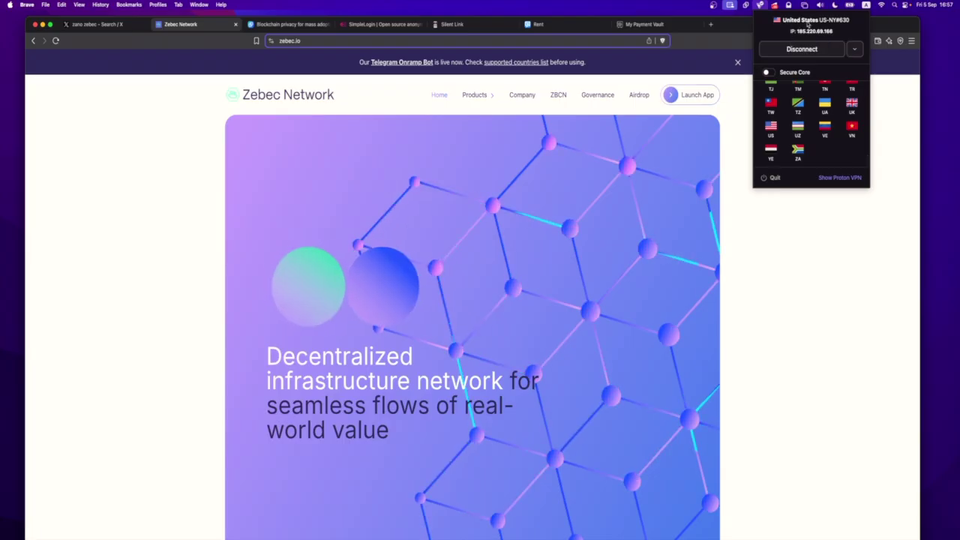
pyautogui.click(606, 344)
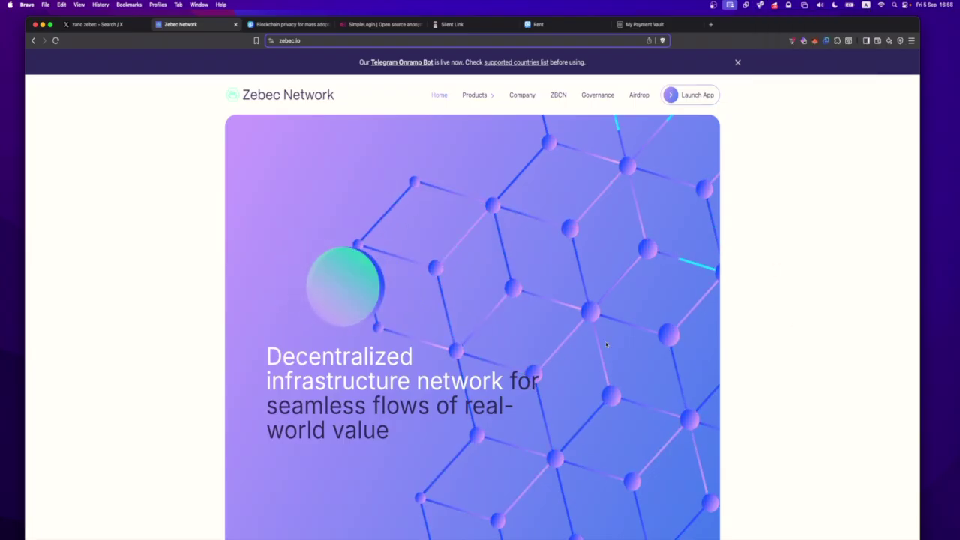
# Get the Zebec Silver card from the Zebec Network home page and start creating a Zebec Card account
pyautogui.scroll(-2, 606, 344)
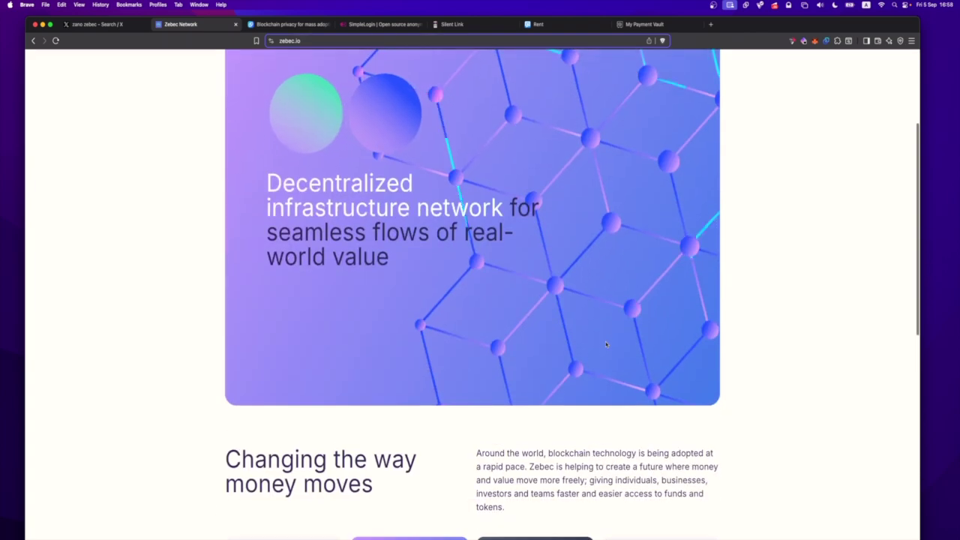
pyautogui.scroll(-4, 605, 342)
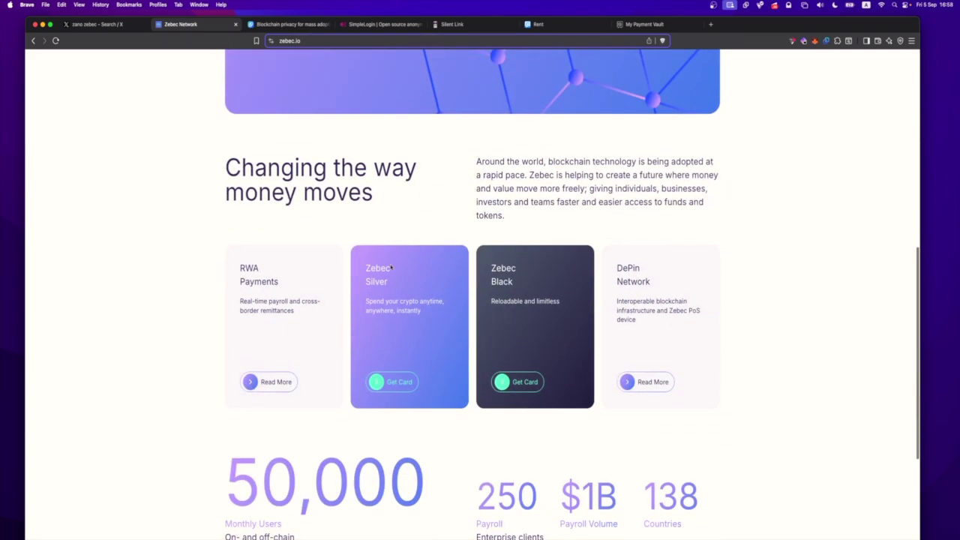
pyautogui.moveTo(366, 266); pyautogui.dragTo(383, 280)
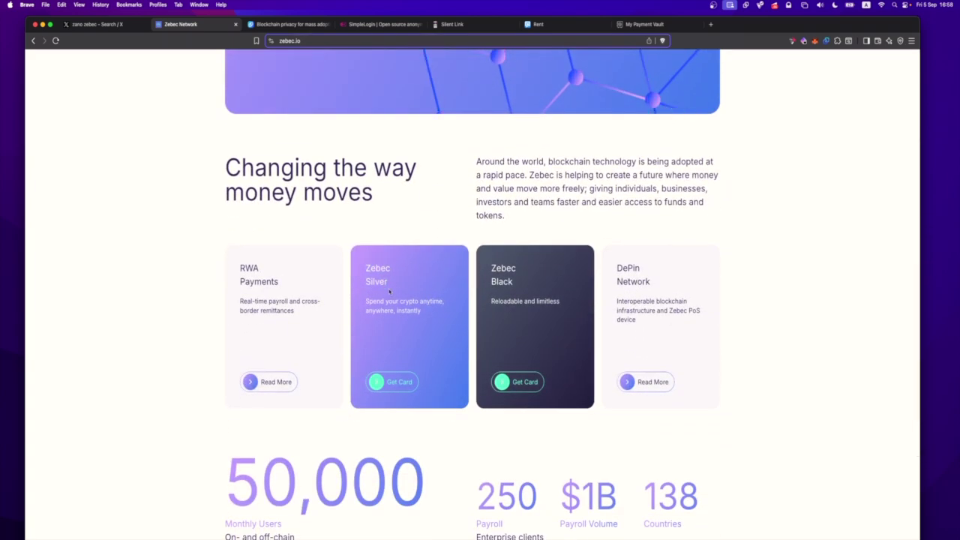
pyautogui.click(392, 381)
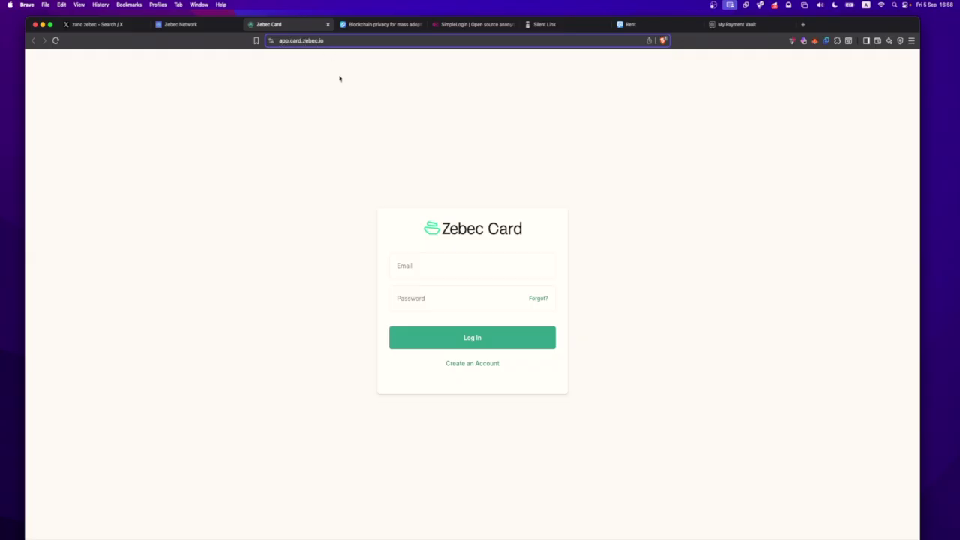
pyautogui.click(475, 365)
pyautogui.click(405, 297)
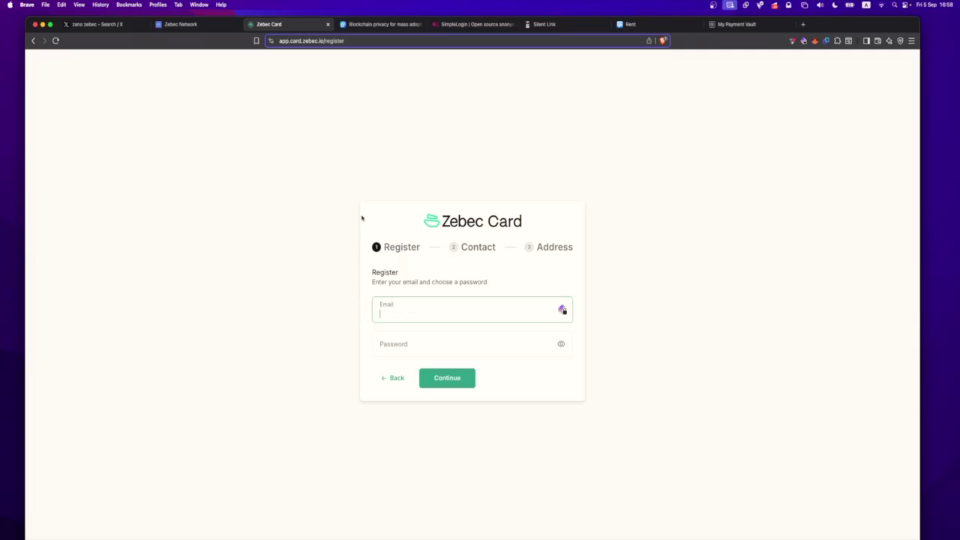
# View SimpleLogin's email alias service, and return to the Zebec Card registration form
pyautogui.click(469, 25)
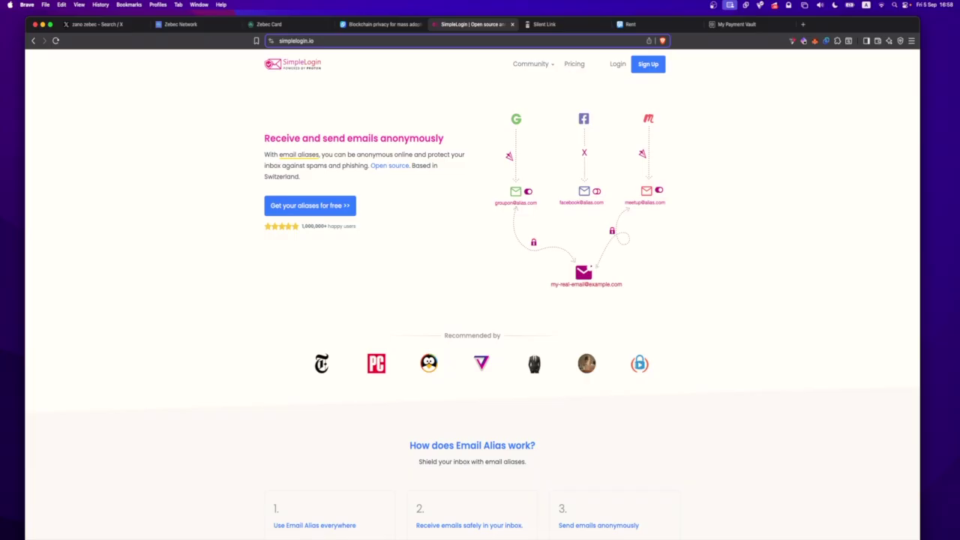
pyautogui.scroll(2, 450, 341)
pyautogui.click(294, 26)
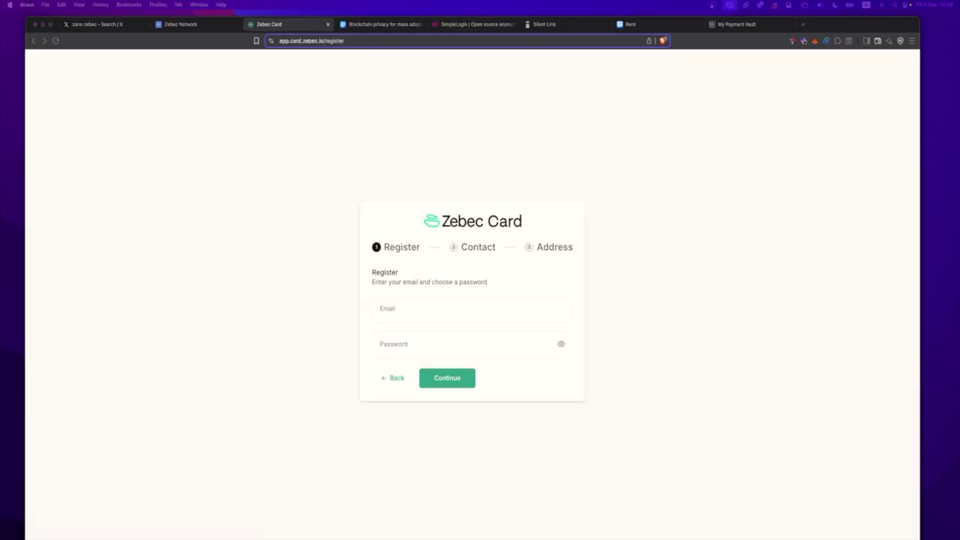
# Paste the alias email and the account password into the registration form, and continue to the contact details
pyautogui.click(420, 317)
pyautogui.press('super+v')
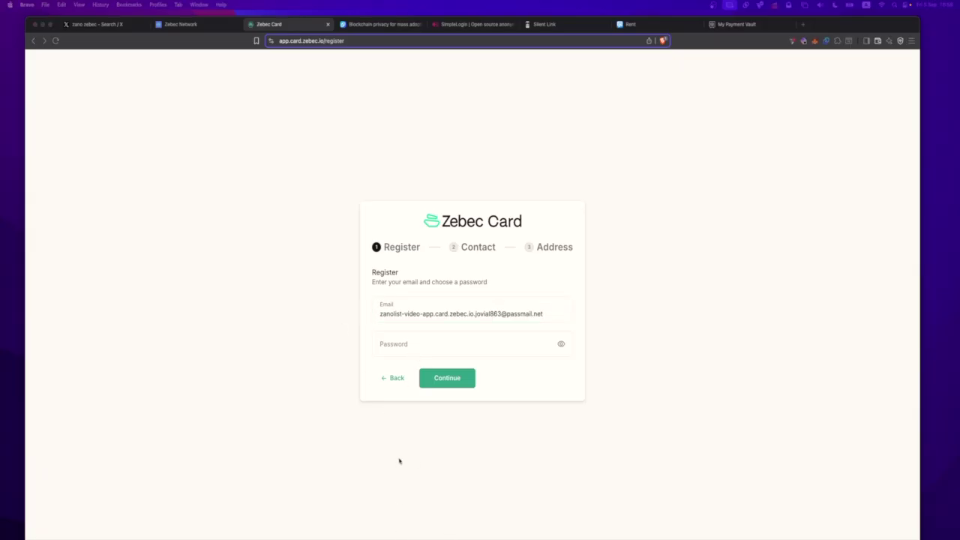
pyautogui.click(437, 338)
pyautogui.click(437, 338)
pyautogui.press('super+v')
pyautogui.click(455, 388)
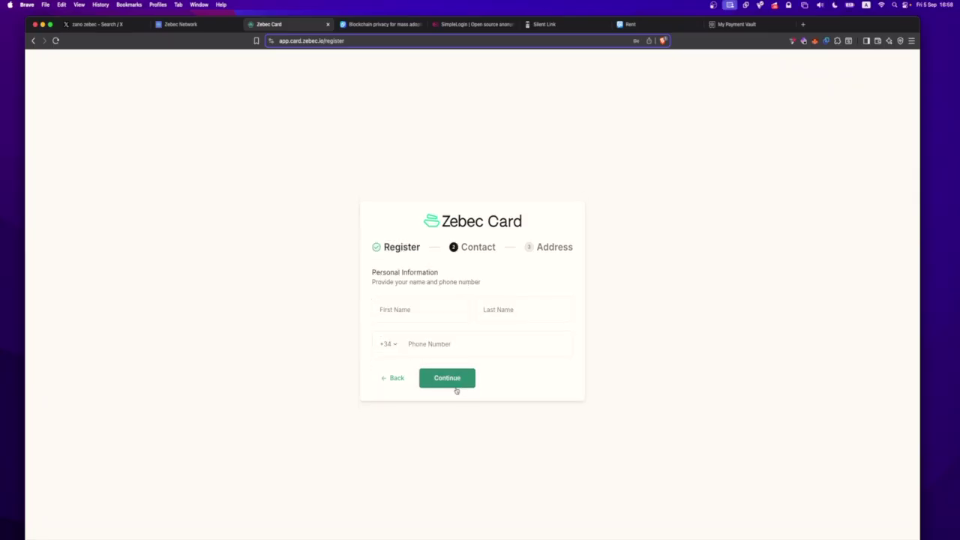
# Enter the account holder's first and last name in the personal information form
pyautogui.write('John')
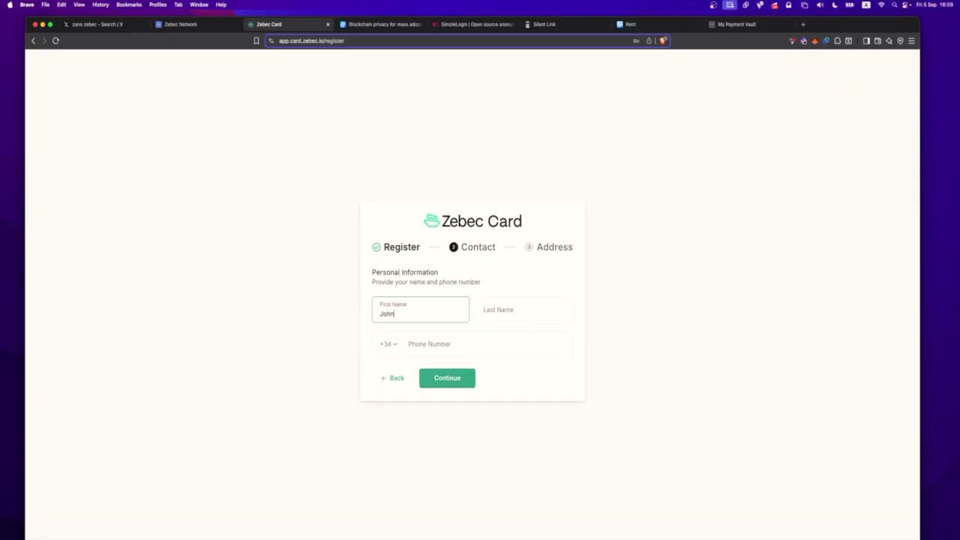
pyautogui.press('Tab')
pyautogui.write('Smith')
pyautogui.press('Tab')
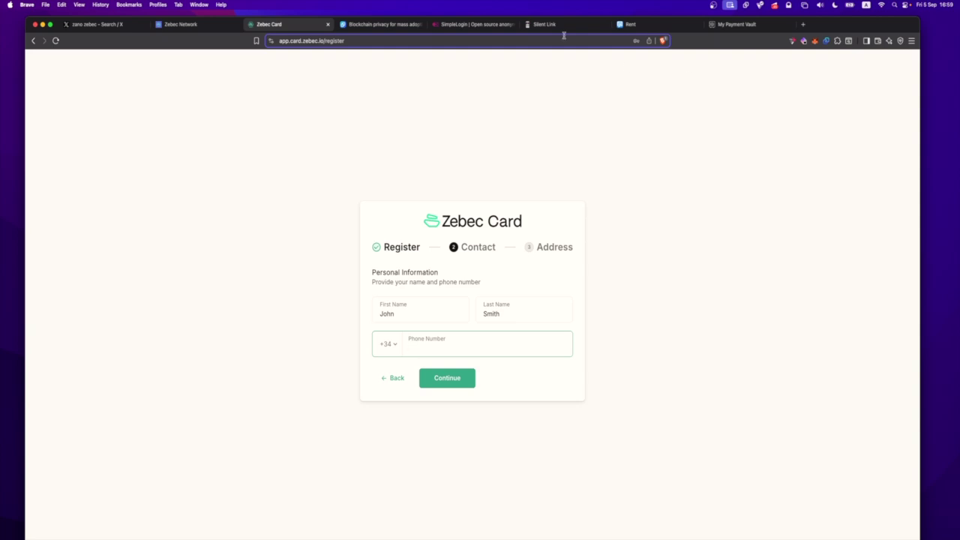
# View the SMS-Man number rental page and the Silent Link eSIM site, and return to Zebec Card
pyautogui.click(648, 29)
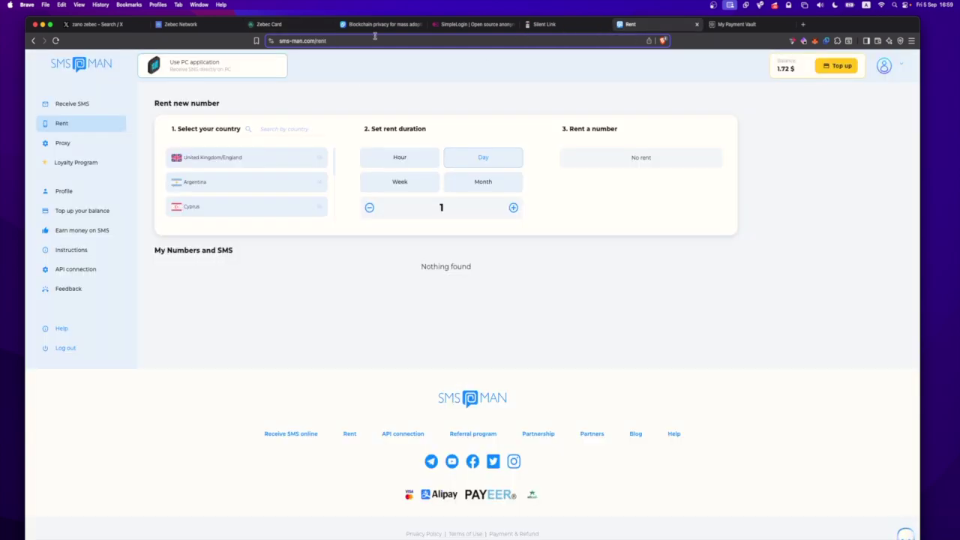
pyautogui.click(544, 24)
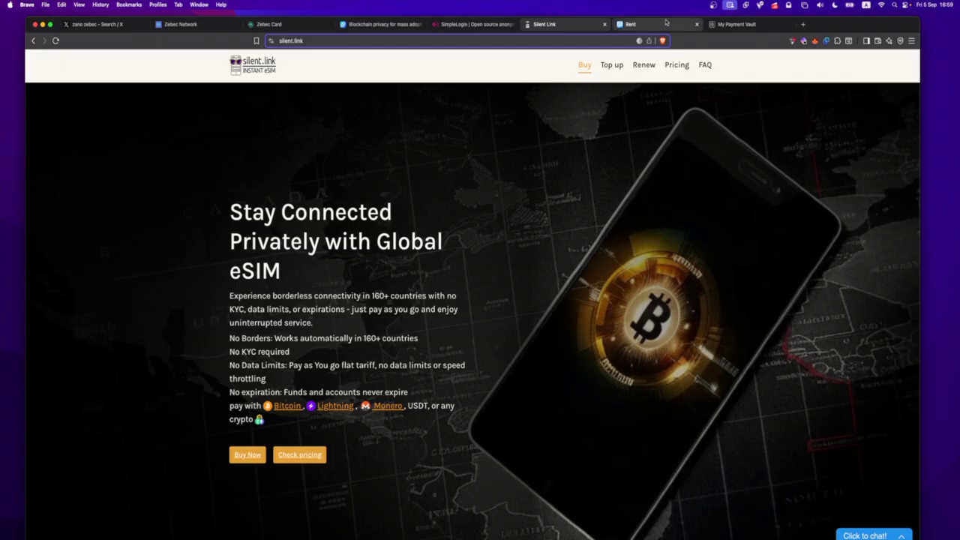
pyautogui.press('super+3')
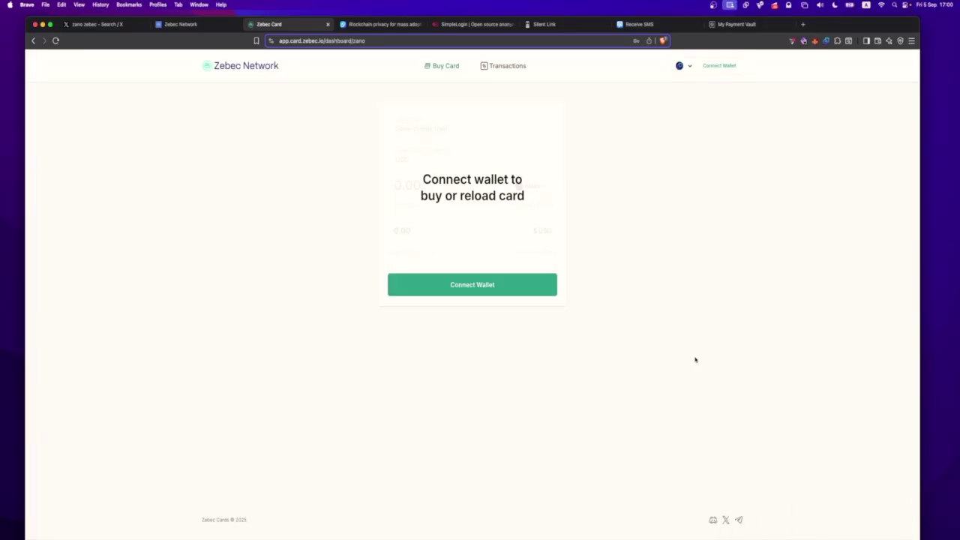
# Choose the Zano network and connect the Zano wallet, accepting the extension's sign request
pyautogui.click(689, 69)
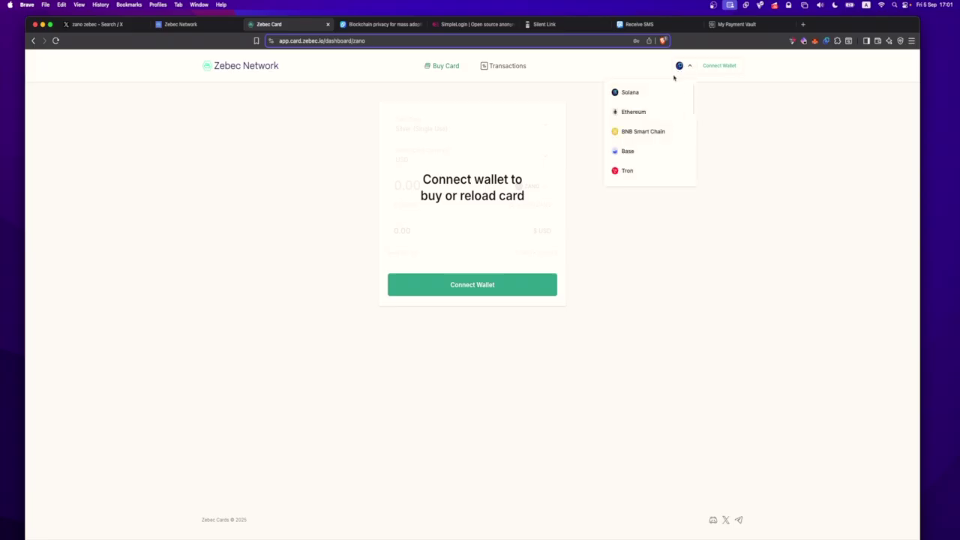
pyautogui.scroll(-5, 658, 130)
pyautogui.click(629, 174)
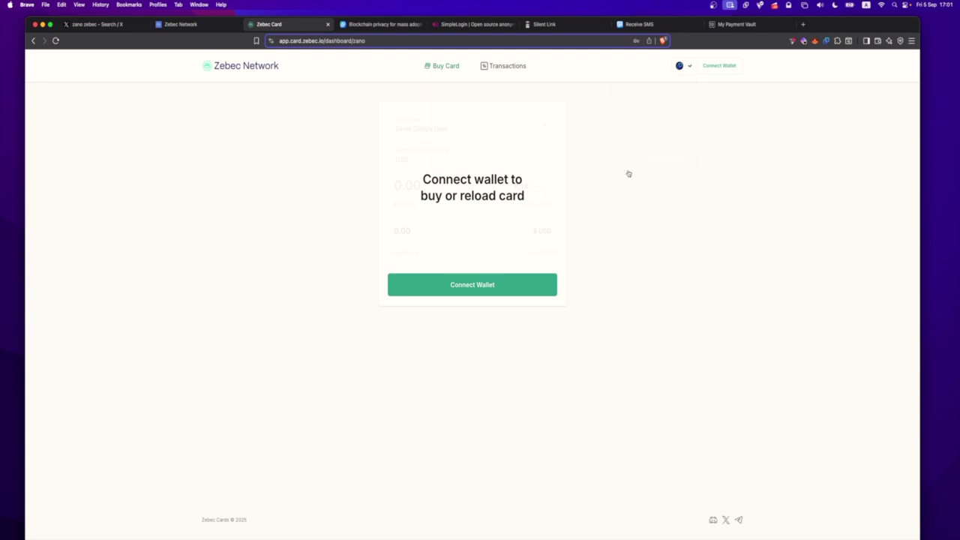
pyautogui.click(717, 66)
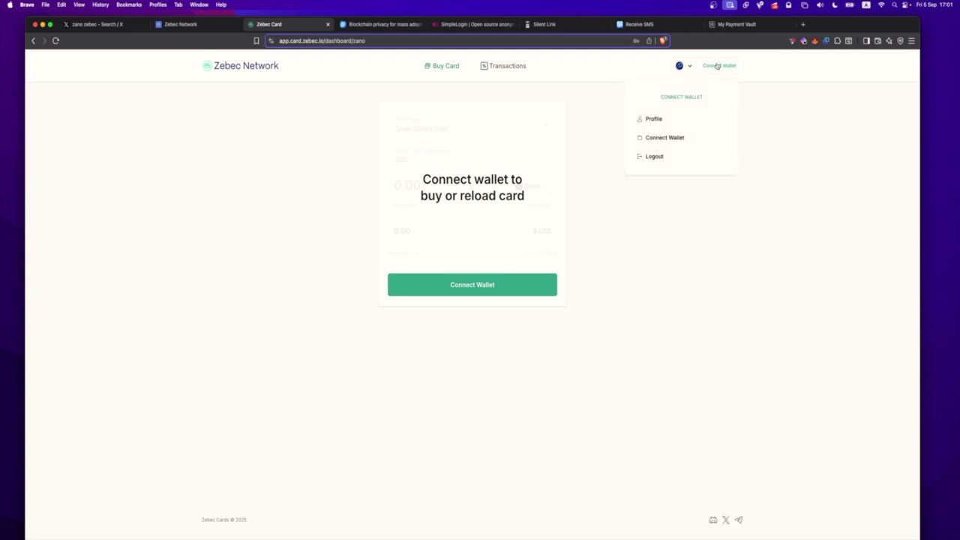
pyautogui.click(670, 137)
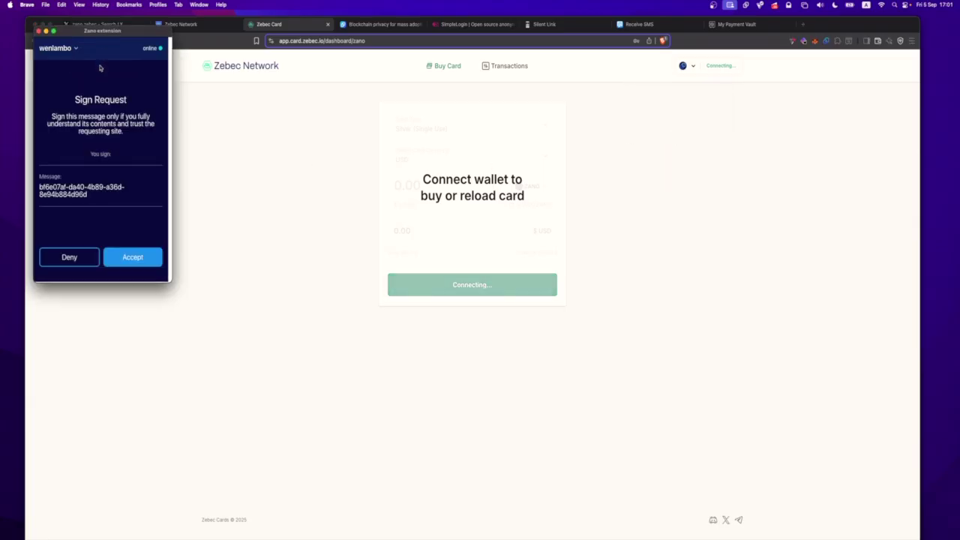
pyautogui.click(137, 259)
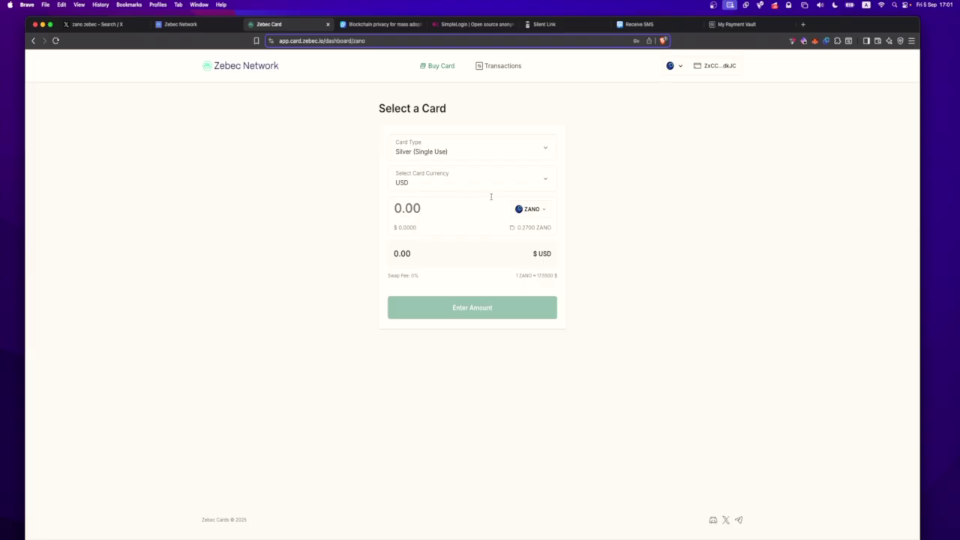
# Set up a Carbon (Reloadable) card in USD, paid with 50 Freedom Dollar (FUSD)
pyautogui.click(508, 148)
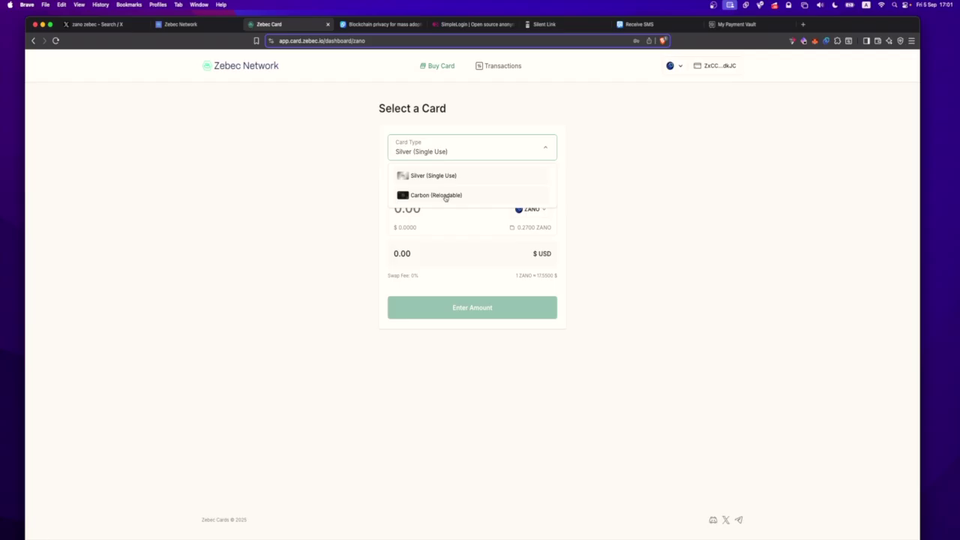
pyautogui.click(436, 195)
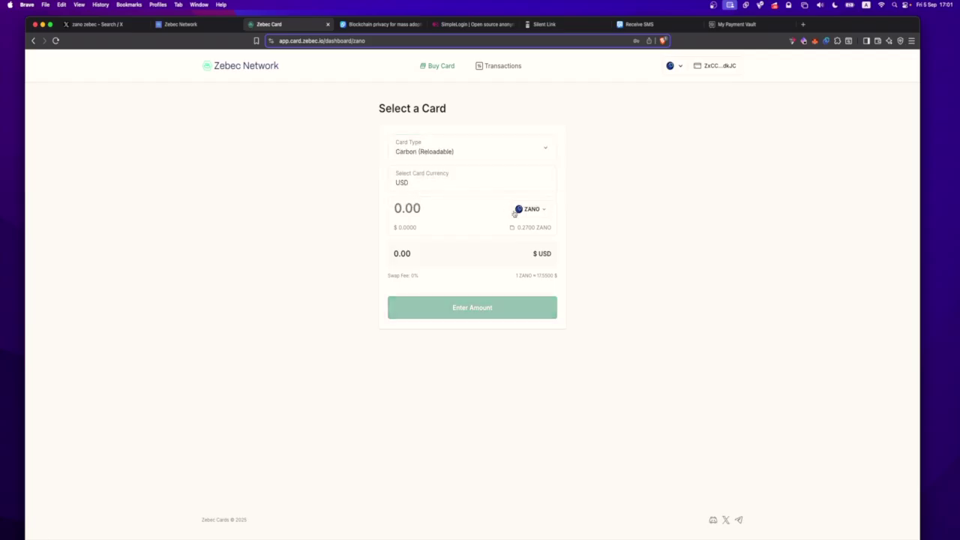
pyautogui.click(527, 210)
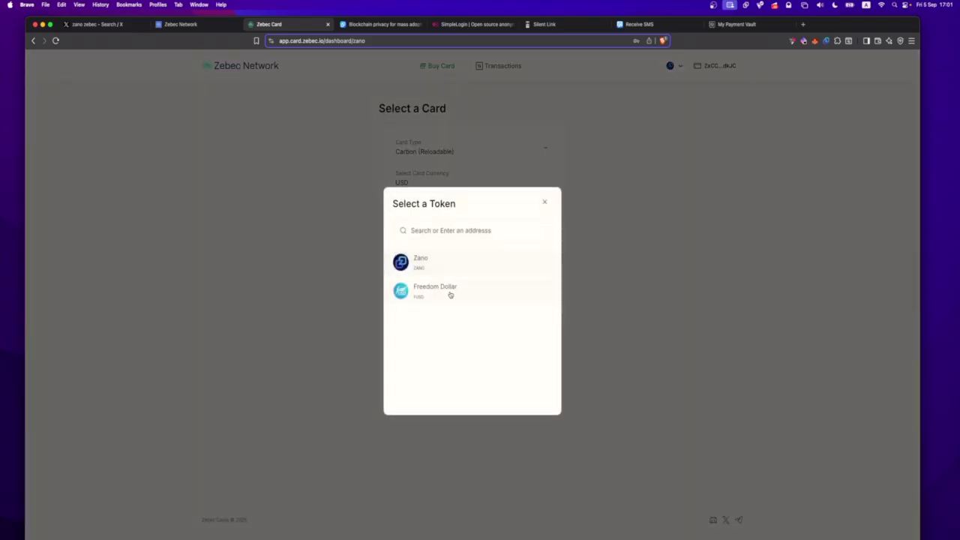
pyautogui.click(450, 295)
pyautogui.click(453, 205)
pyautogui.write('50')
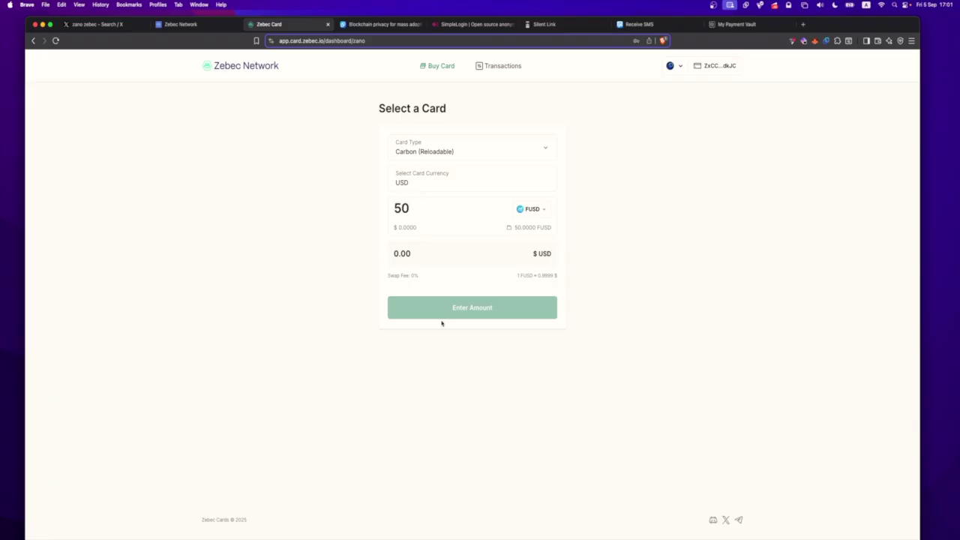
pyautogui.moveTo(421, 254); pyautogui.dragTo(377, 254)
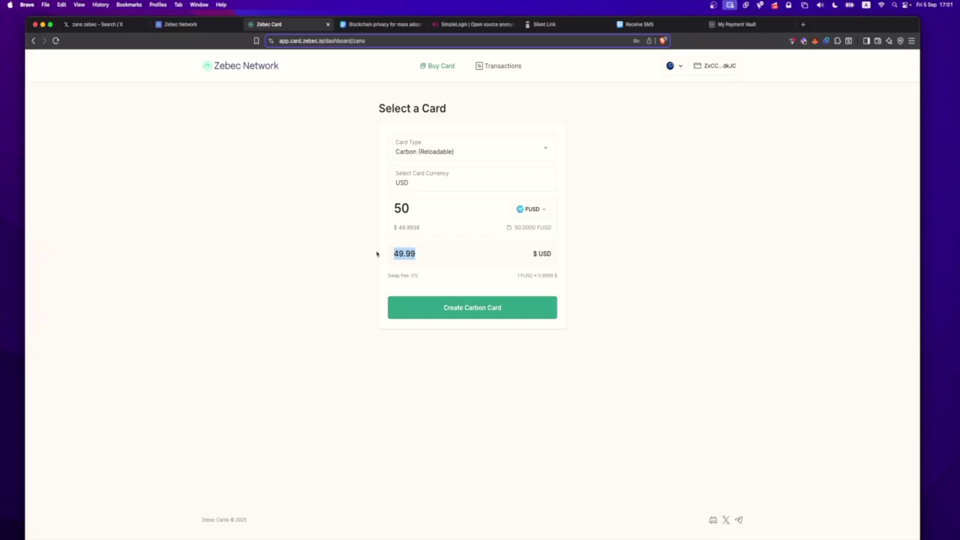
pyautogui.click(315, 334)
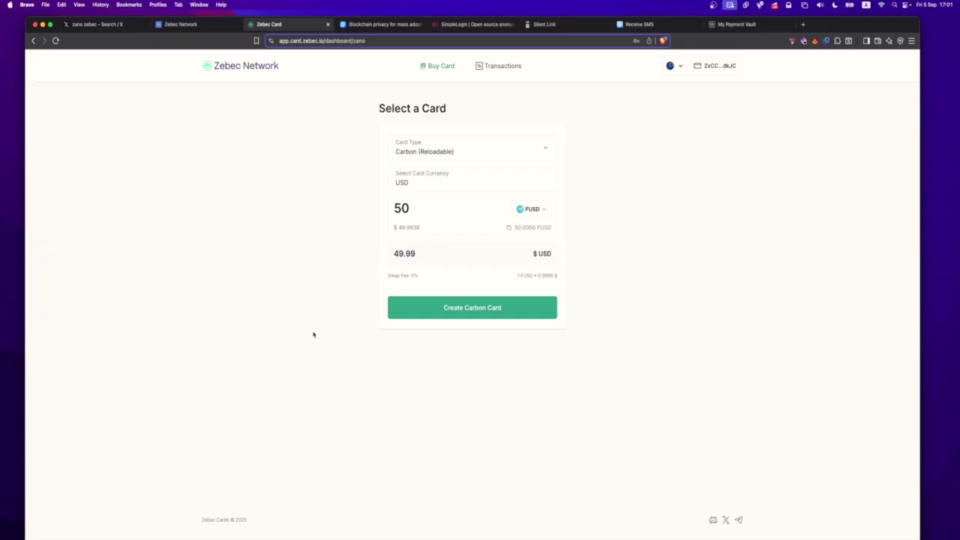
# Create the Carbon card and confirm the 50 FUSD transfer in the Zano extension
pyautogui.click(482, 310)
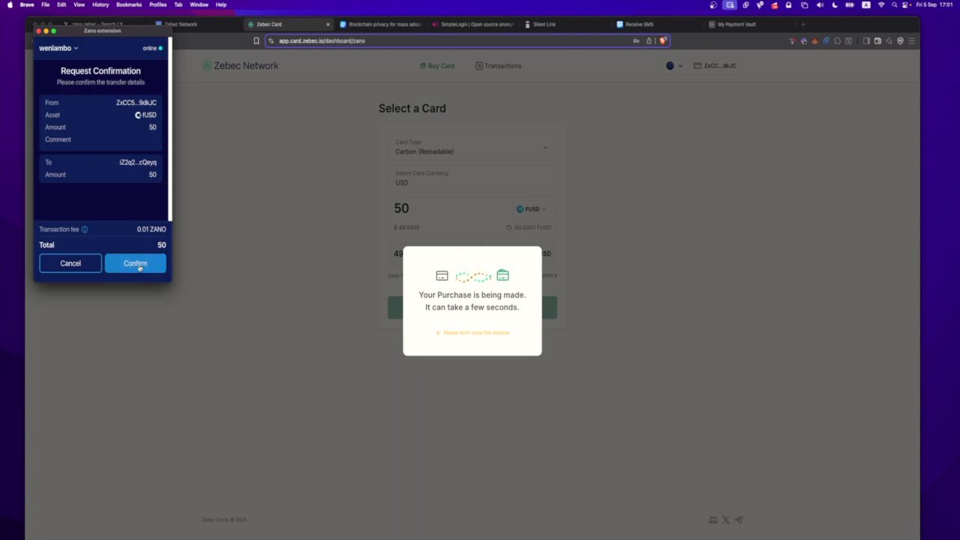
pyautogui.click(137, 265)
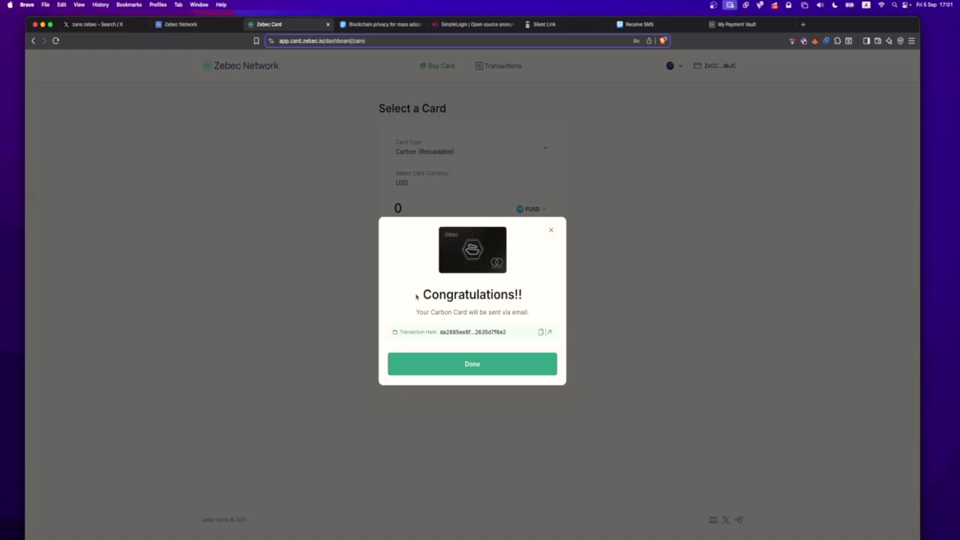
pyautogui.moveTo(416, 297); pyautogui.dragTo(536, 318)
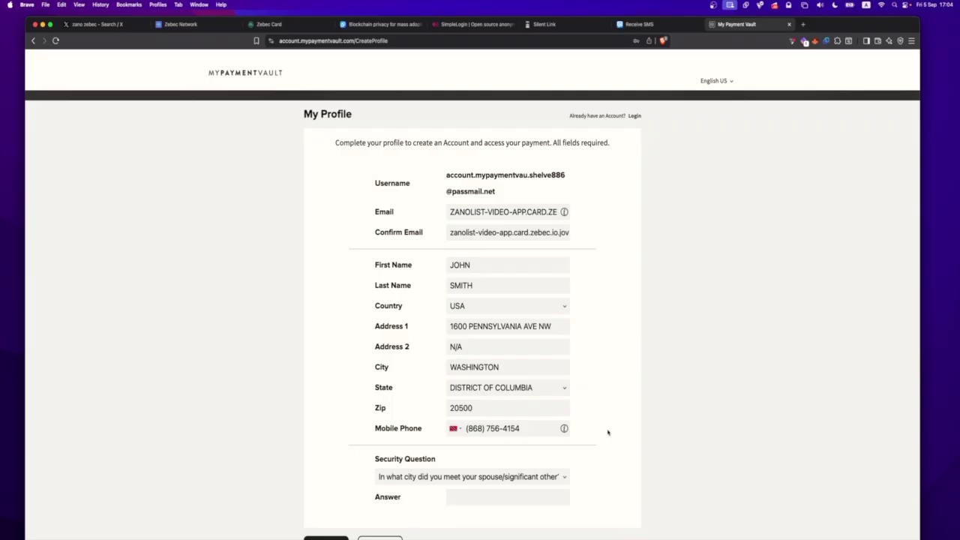
# Open the security question choices on the My Payment Vault profile form
pyautogui.scroll(-2, 608, 432)
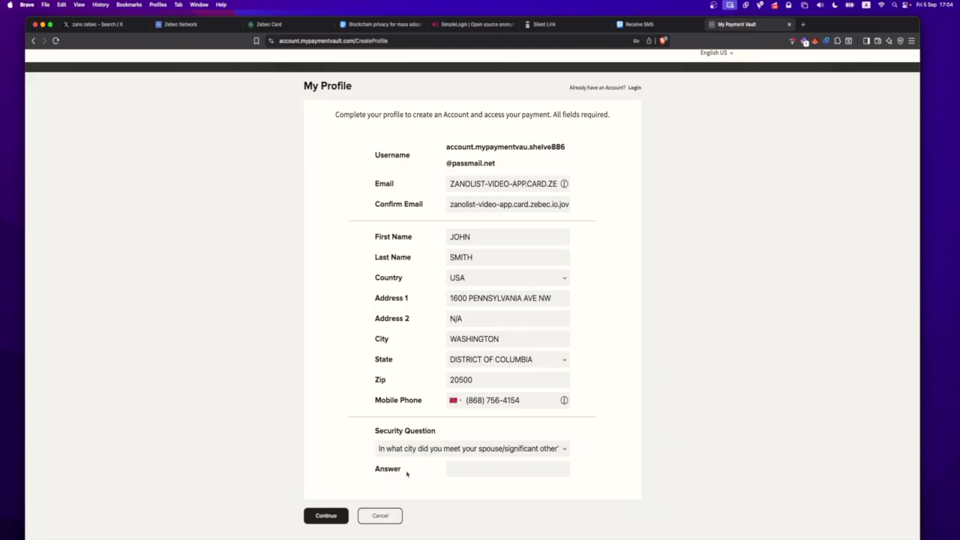
pyautogui.click(447, 449)
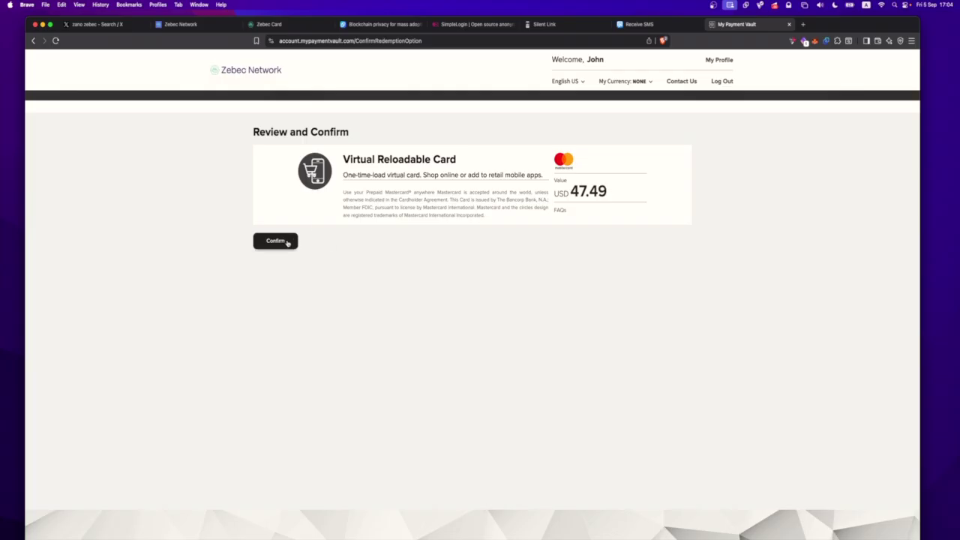
# Confirm the Virtual Reloadable Card redemption and agree to the prepaid Mastercard cardholder agreement
pyautogui.moveTo(342, 159); pyautogui.dragTo(509, 158)
pyautogui.click(510, 158)
pyautogui.click(293, 242)
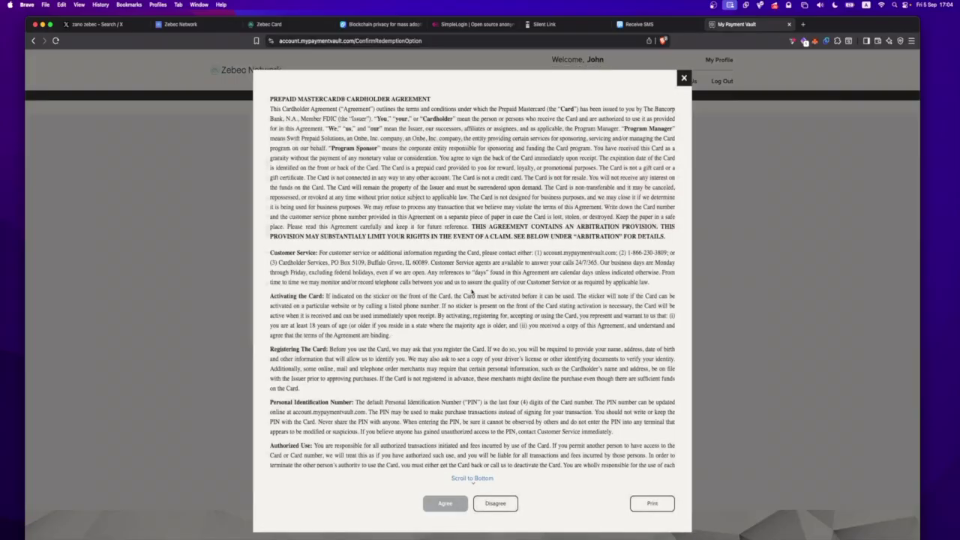
pyautogui.click(472, 481)
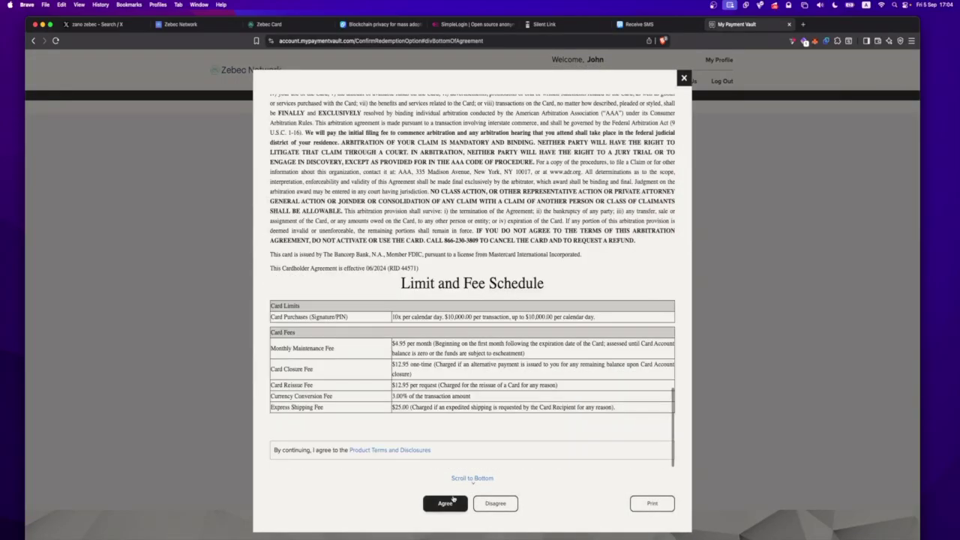
pyautogui.click(452, 500)
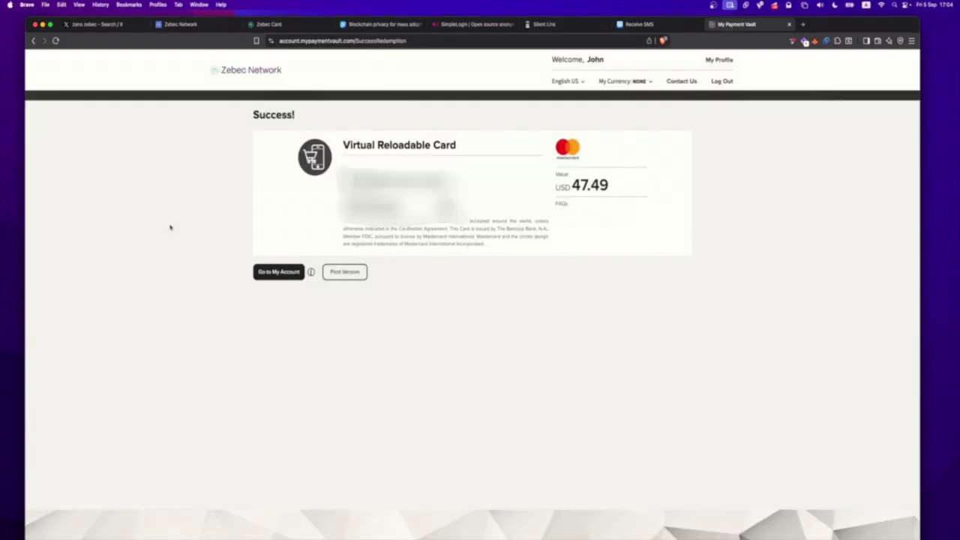